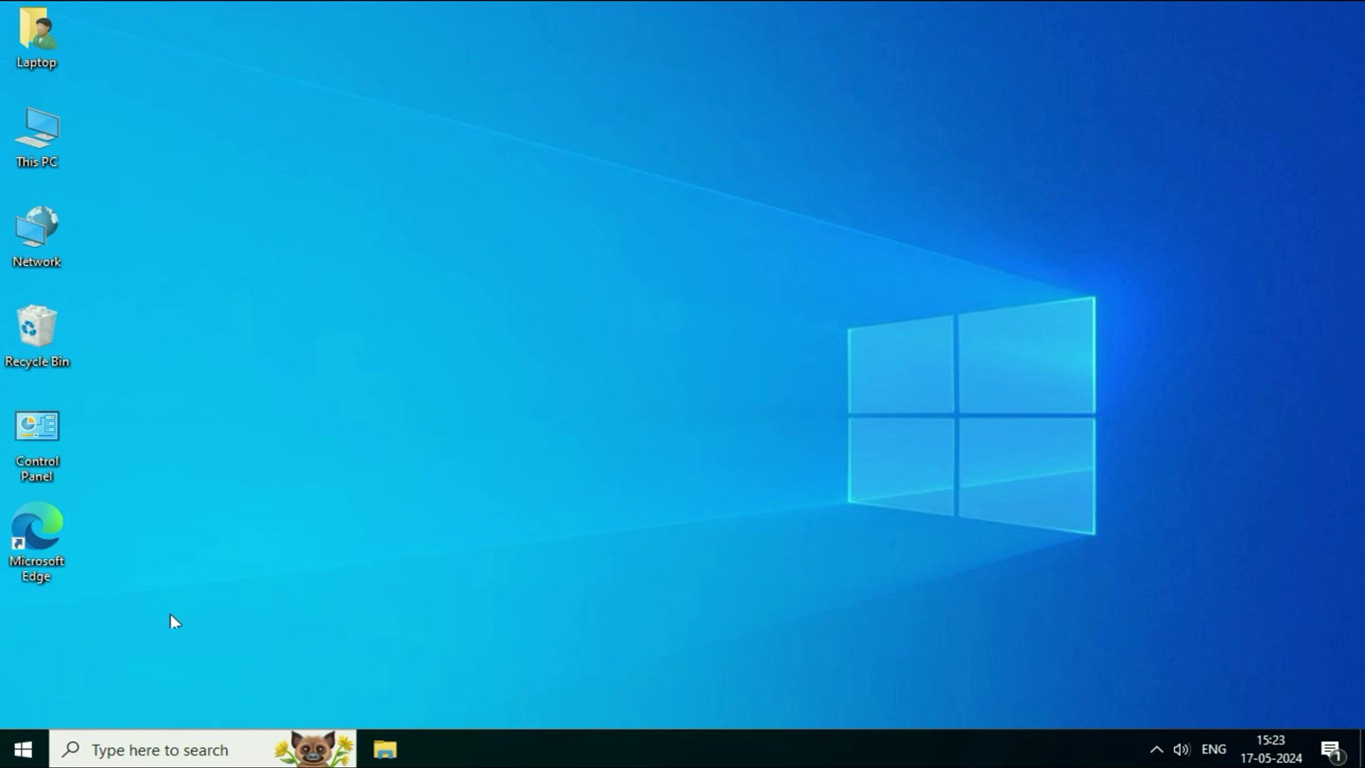
# Step: Search 'reset', open Reset this PC and restart under Advanced startup
pyautogui.click(102, 749)
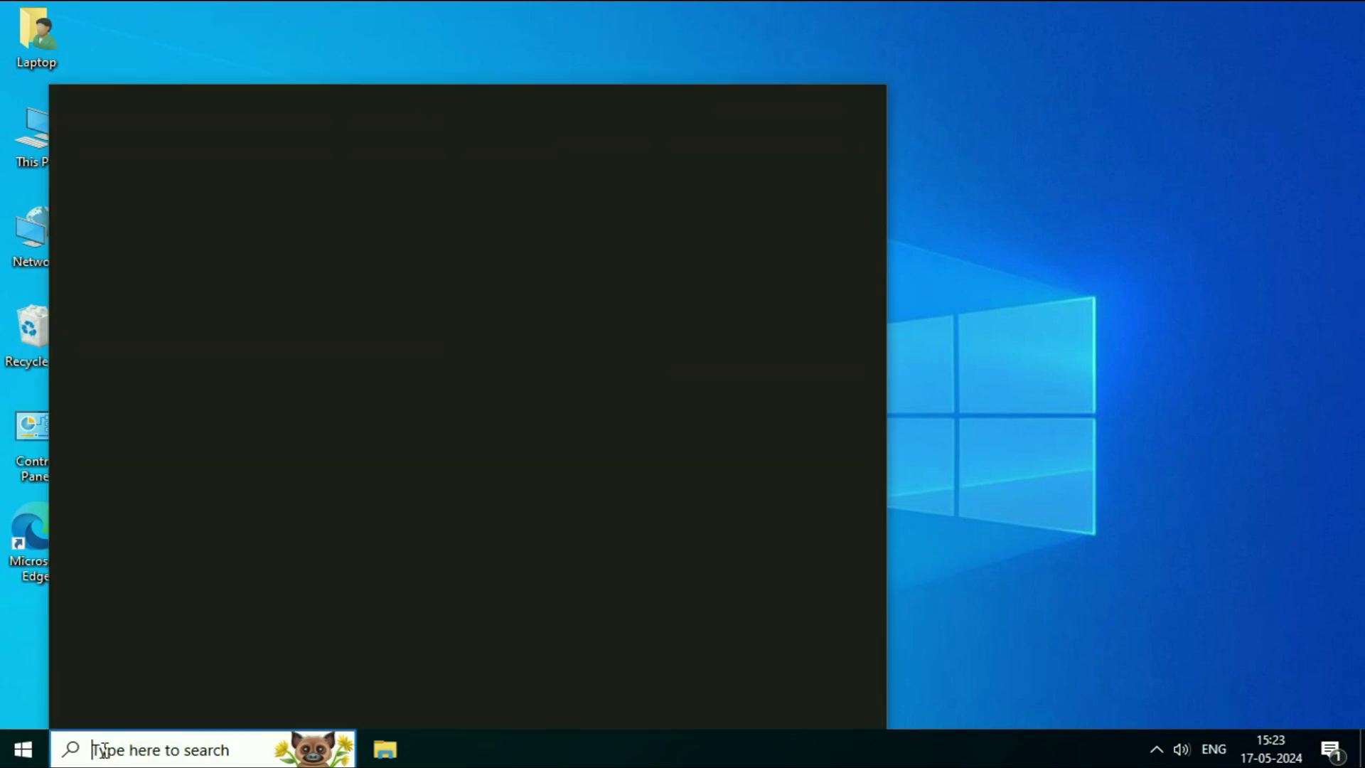
pyautogui.click(21, 750)
pyautogui.click(121, 756)
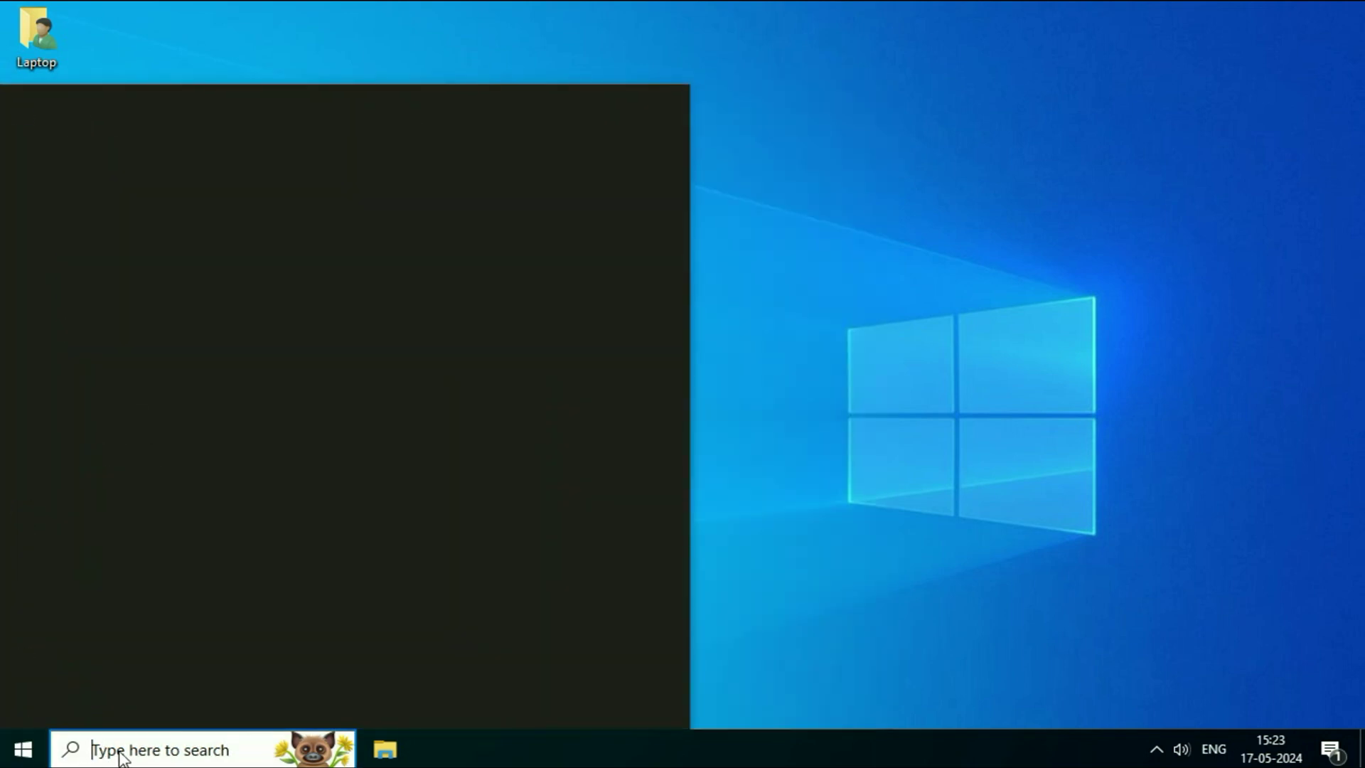
pyautogui.write('rese')
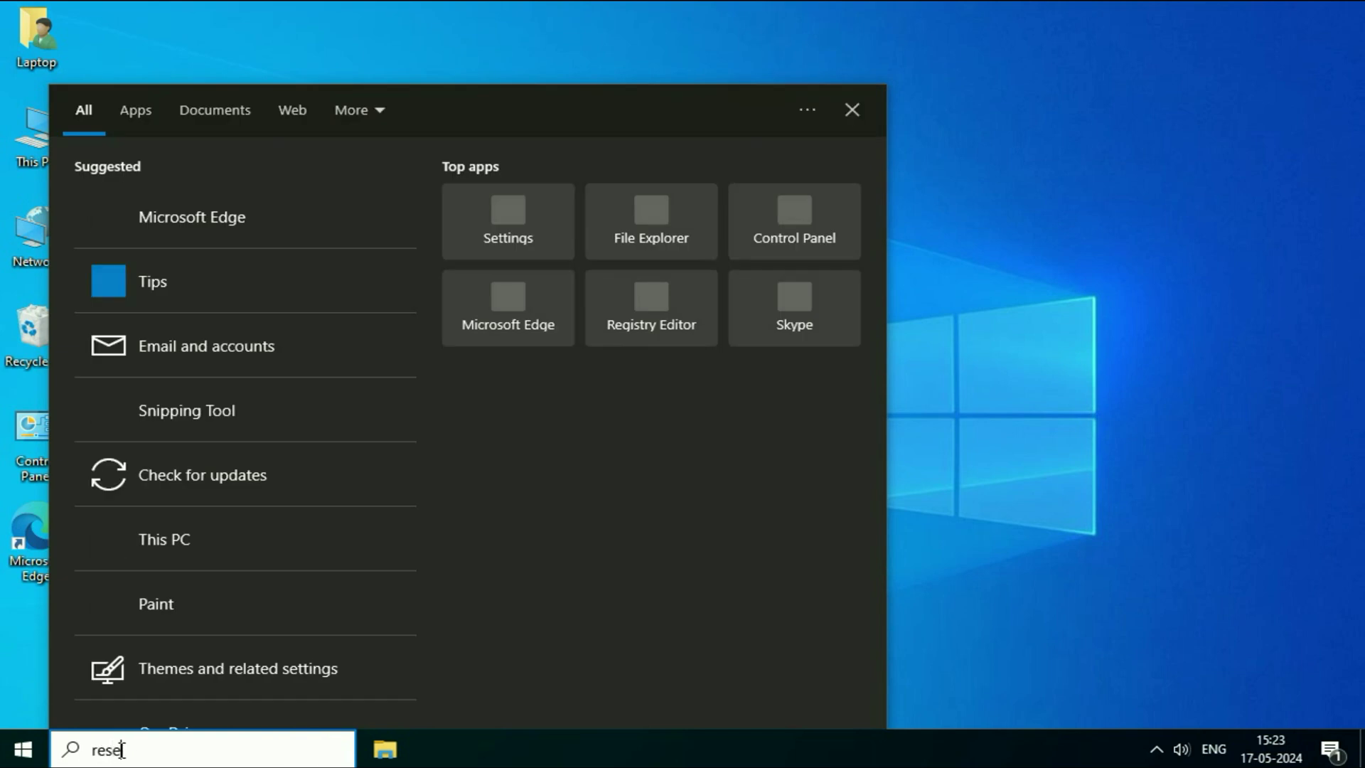
pyautogui.write('t')
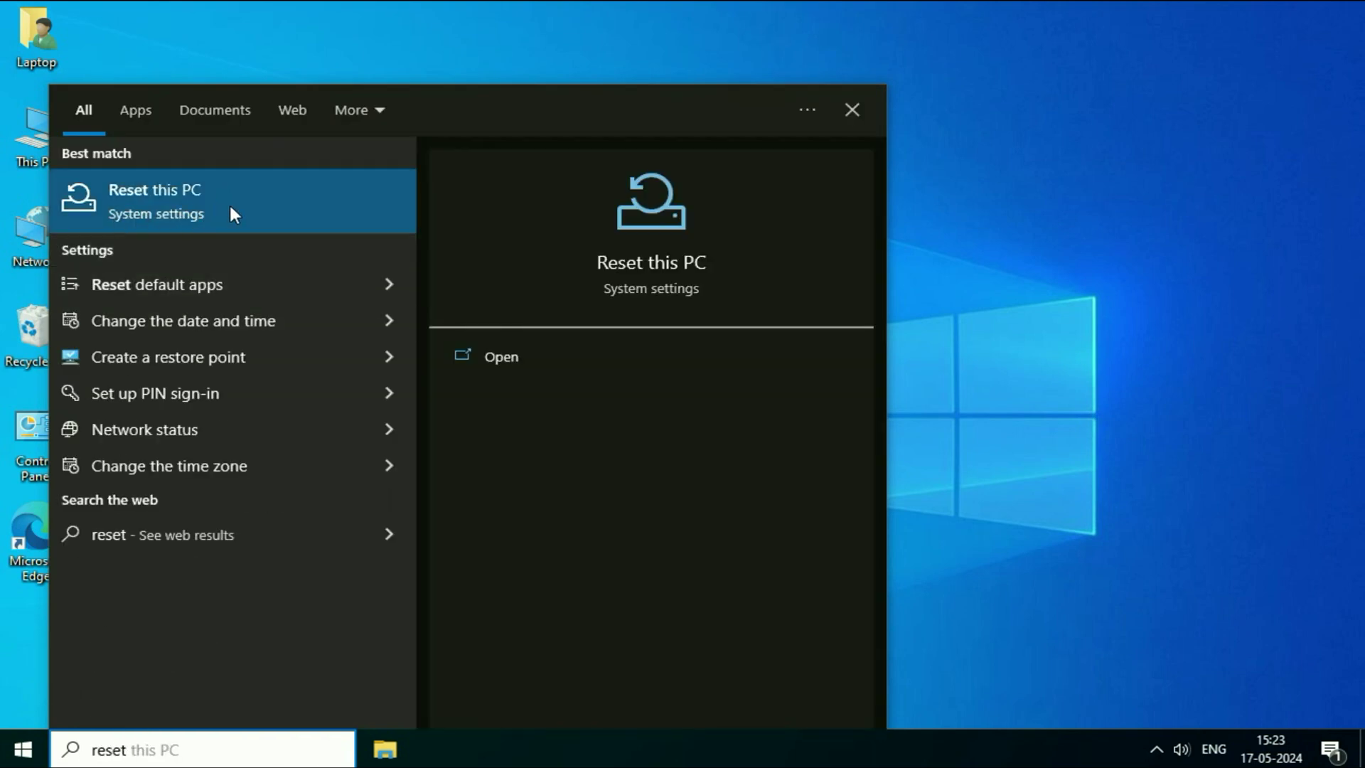
pyautogui.click(230, 207)
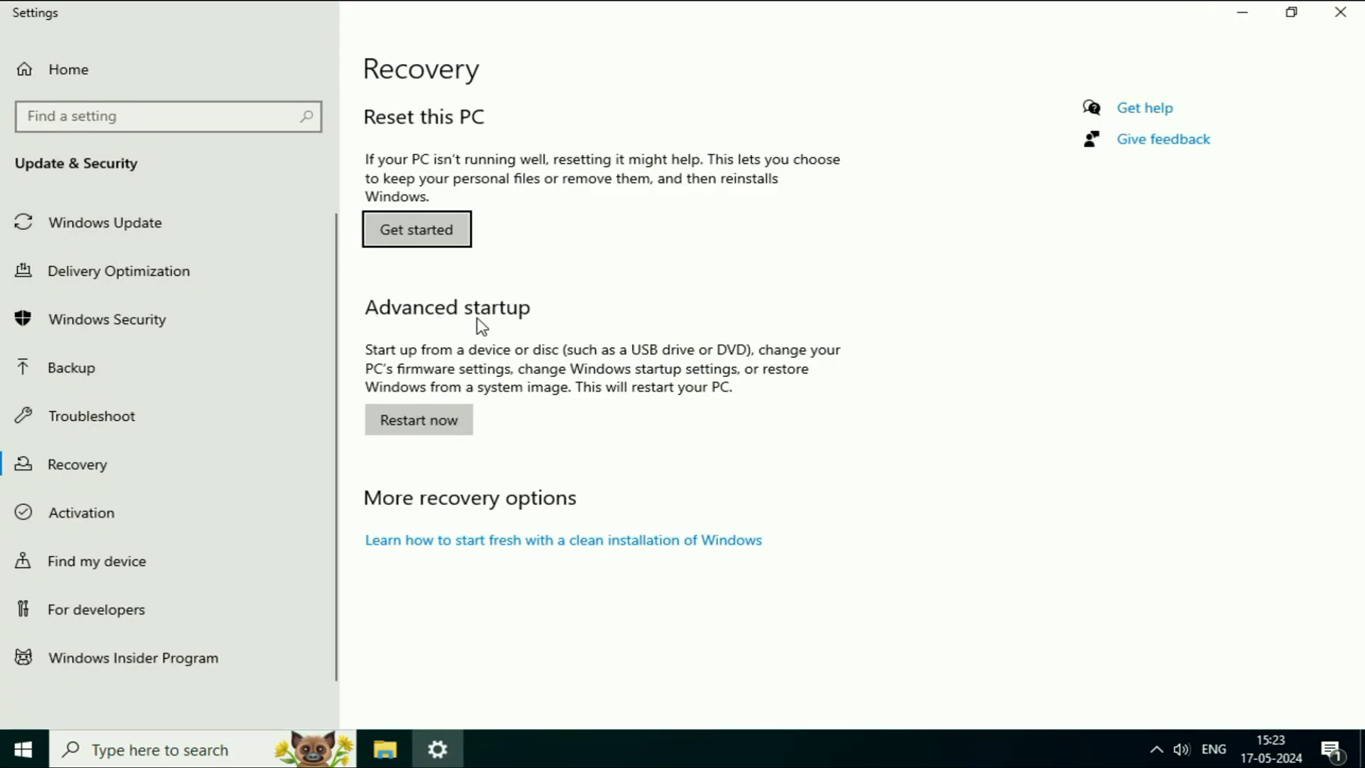
pyautogui.click(402, 427)
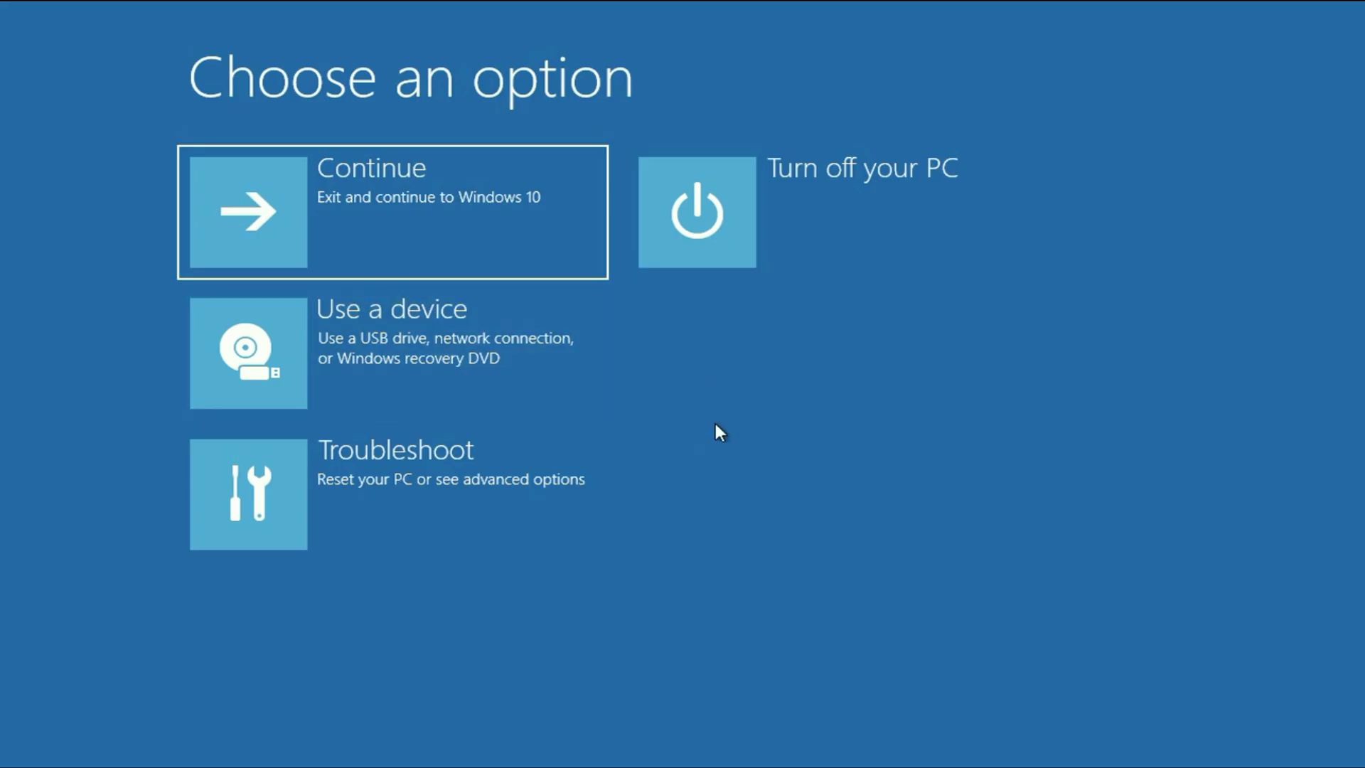
# Step: Go Troubleshoot > Advanced options > Command Prompt, pick the account and submit its password
pyautogui.click(442, 501)
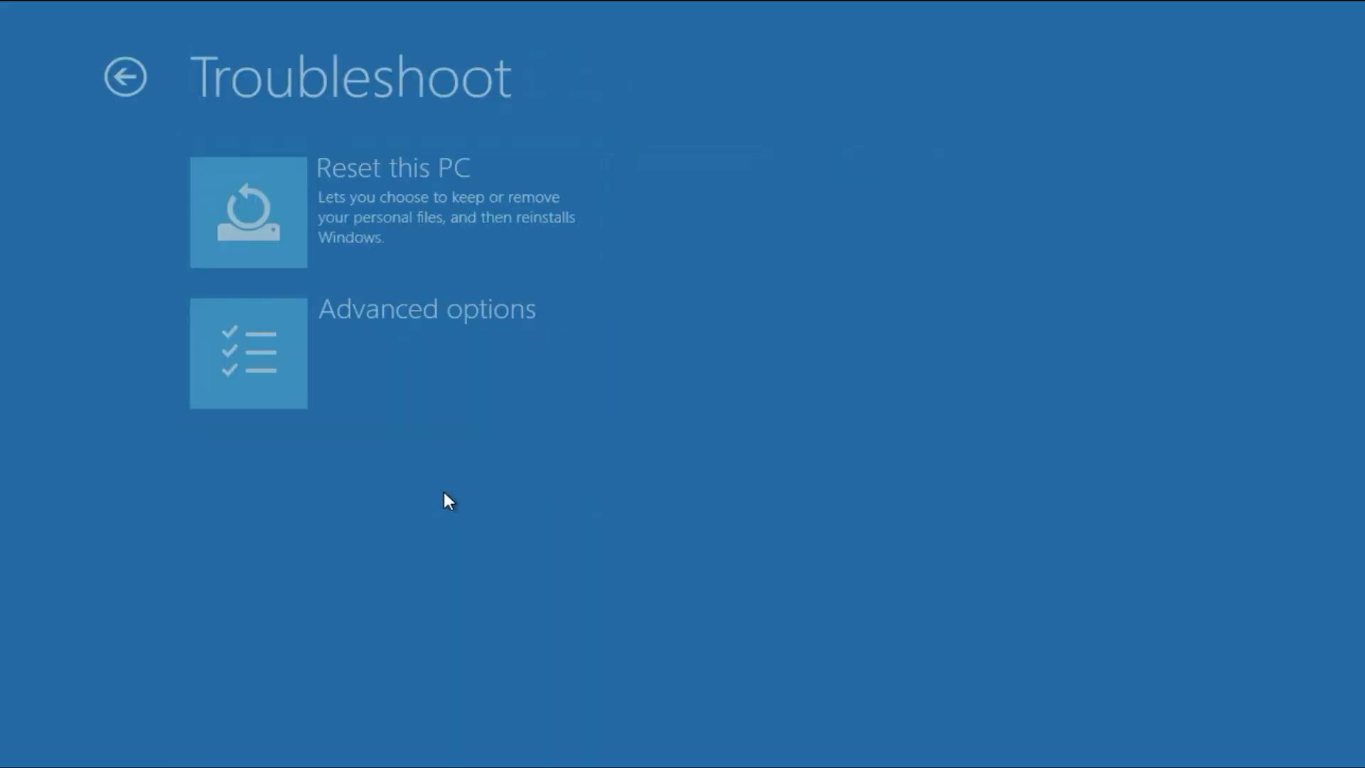
pyautogui.click(435, 350)
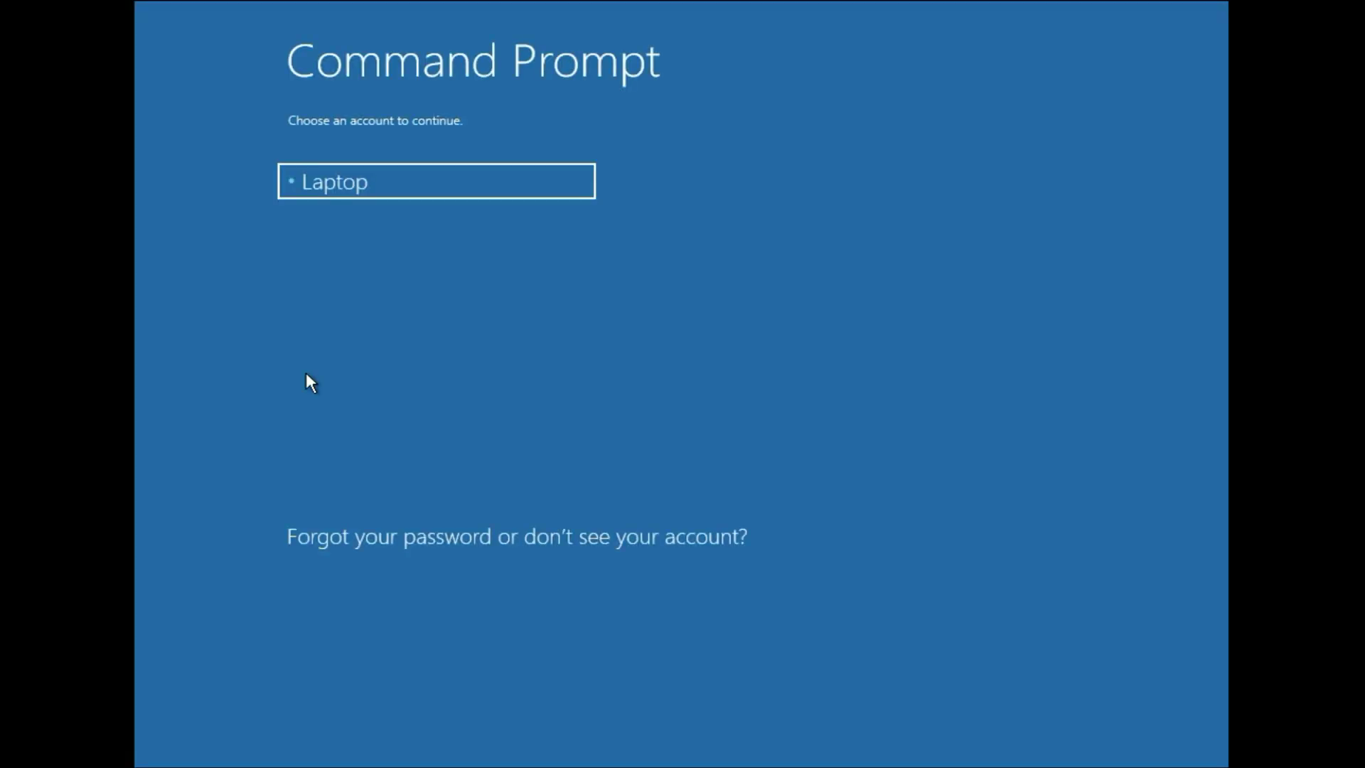
pyautogui.click(358, 194)
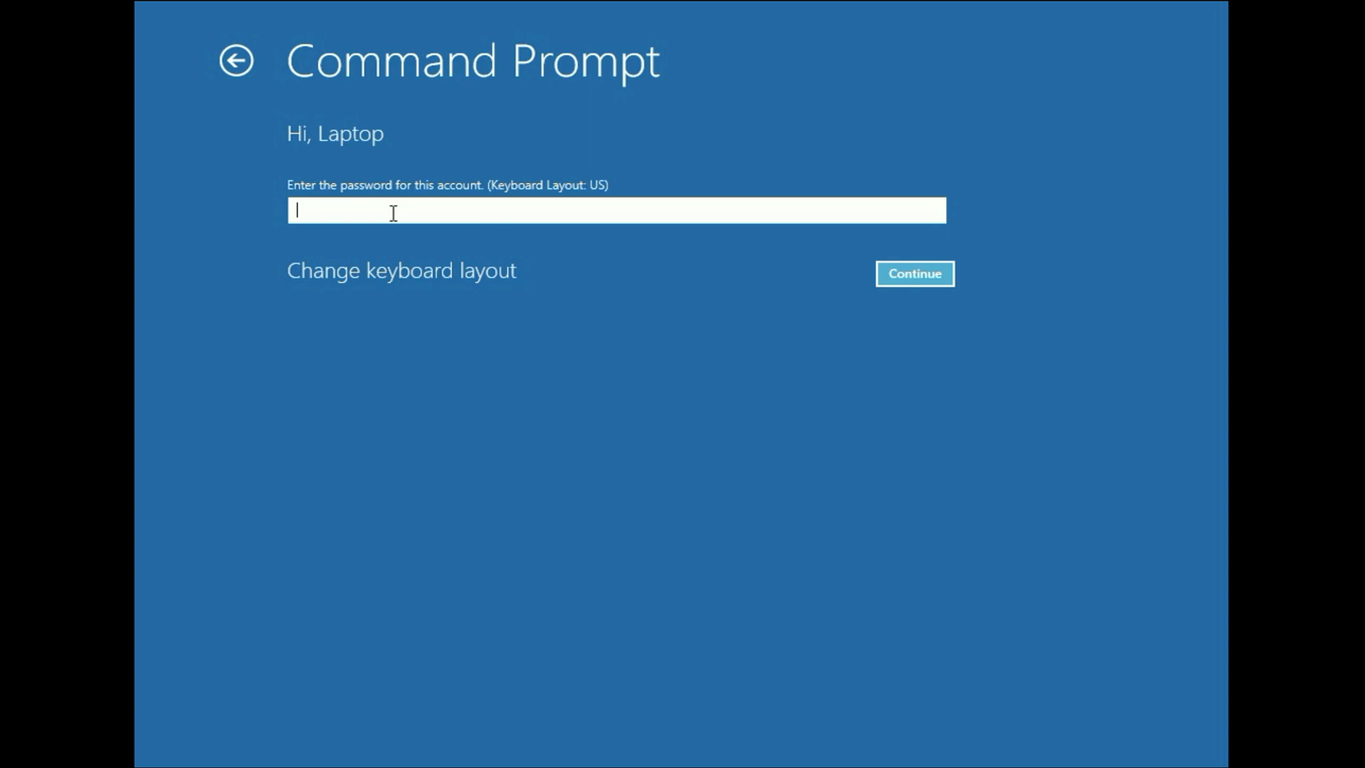
pyautogui.write('******')
pyautogui.press('Return')
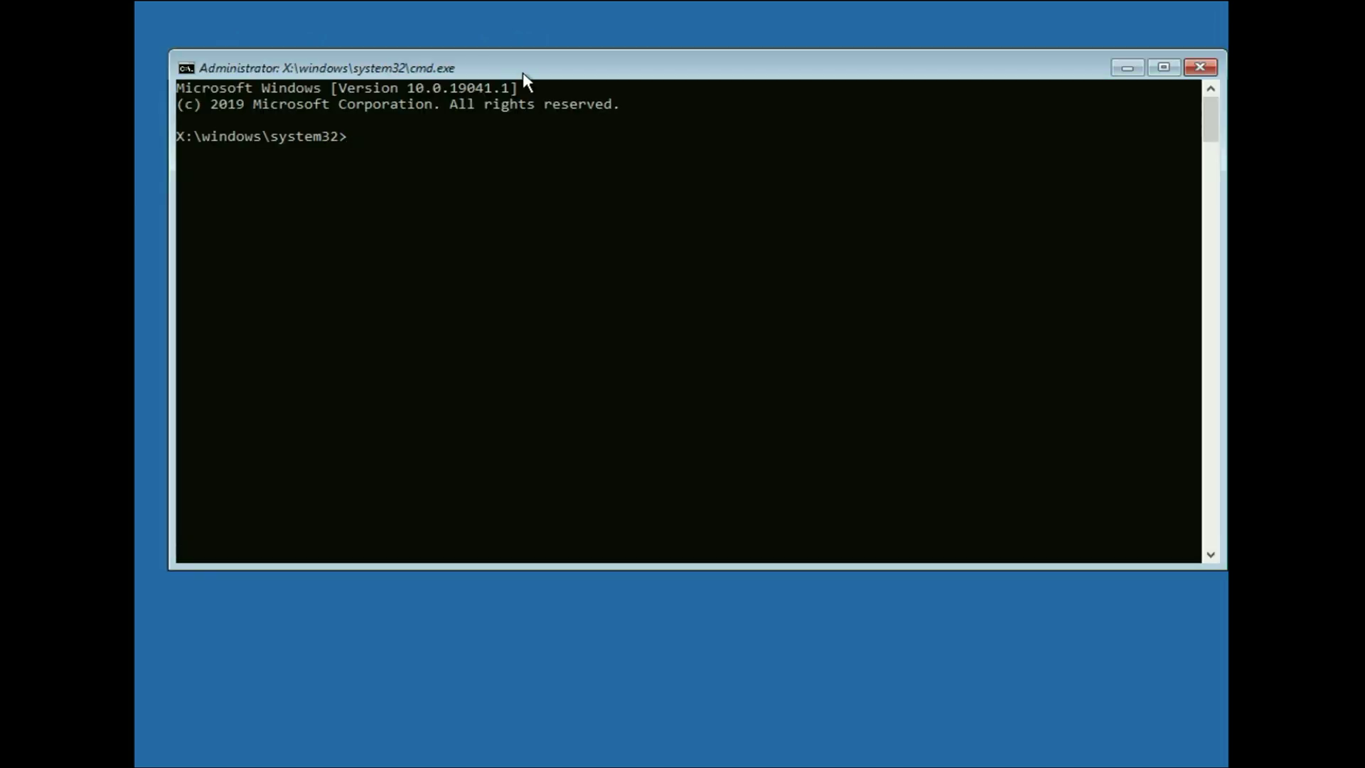
# Step: Run sfc /scannow; verification hits 100% but Resource Protection cannot complete
pyautogui.moveTo(523, 72); pyautogui.dragTo(533, 104)
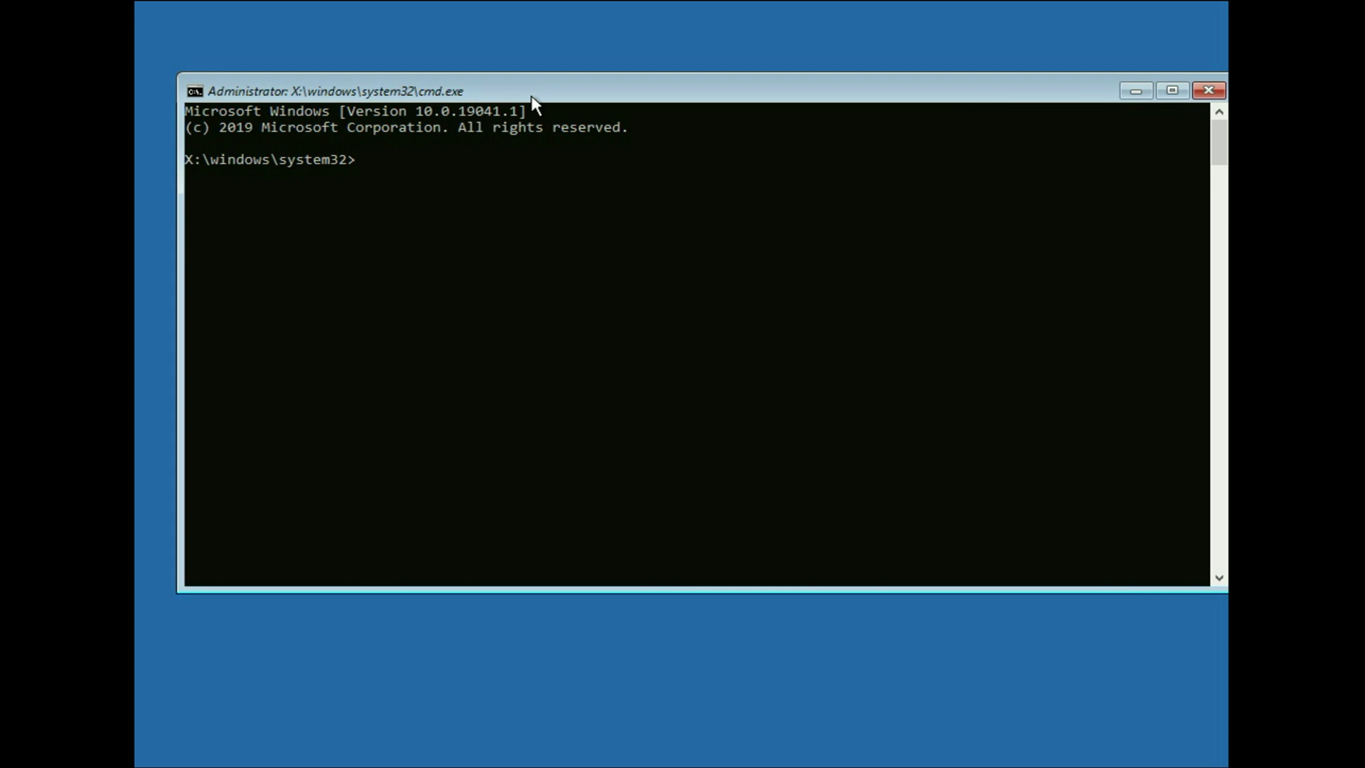
pyautogui.write('sfc')
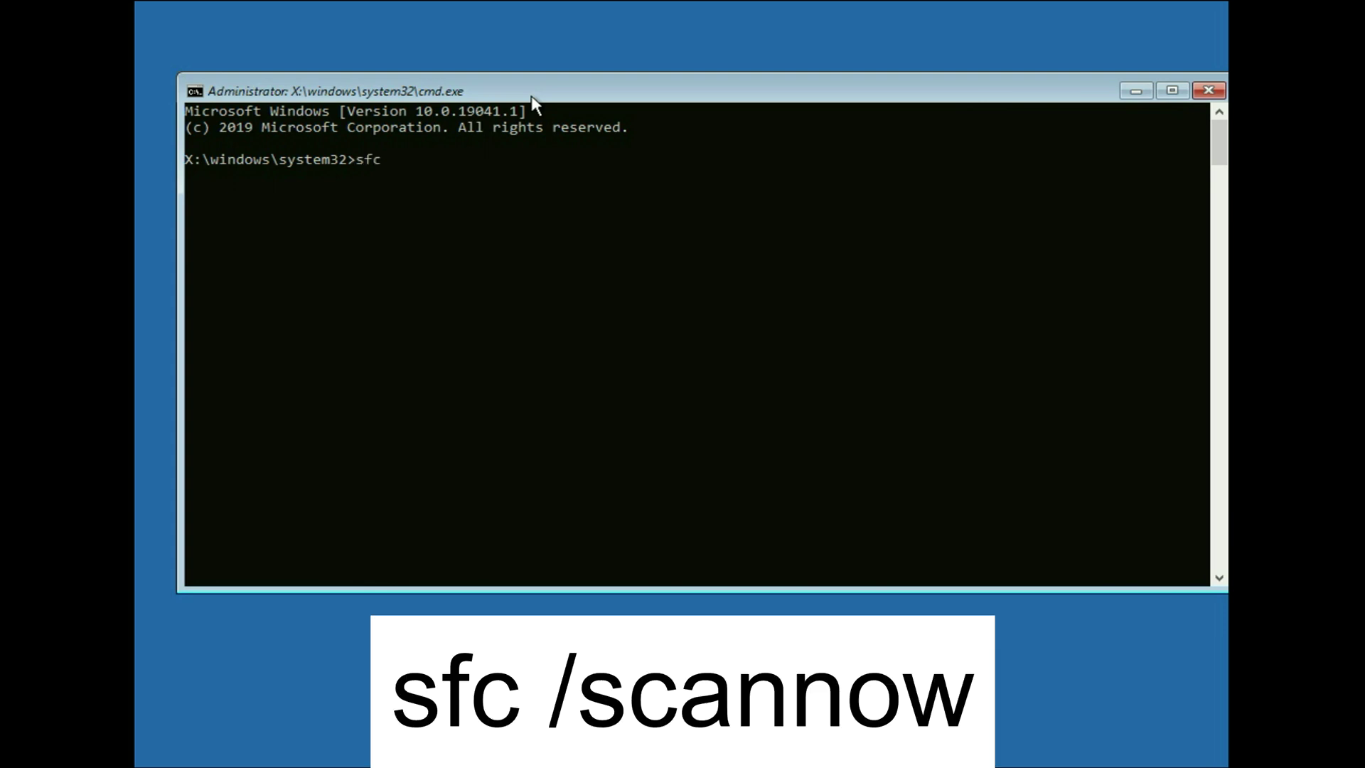
pyautogui.write(' /sca')
pyautogui.write('nnow')
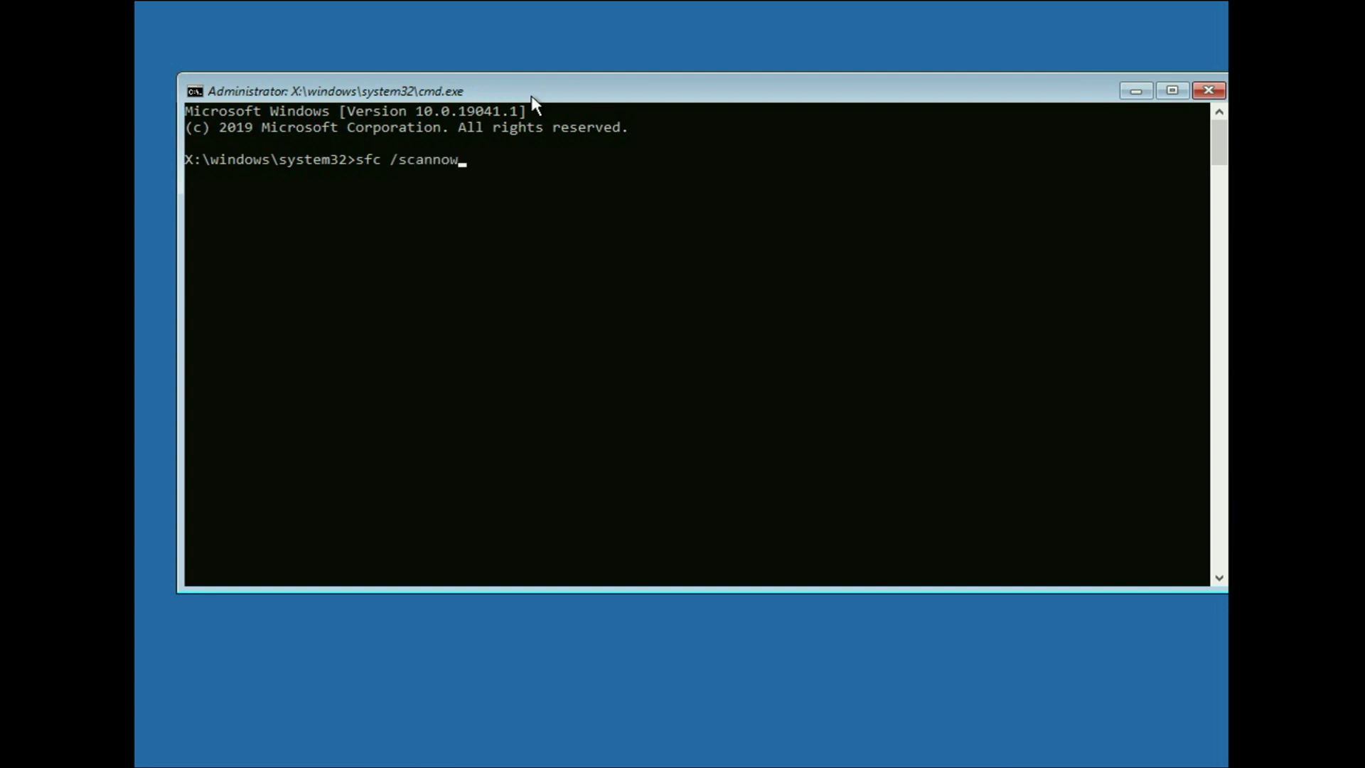
pyautogui.press('Return')
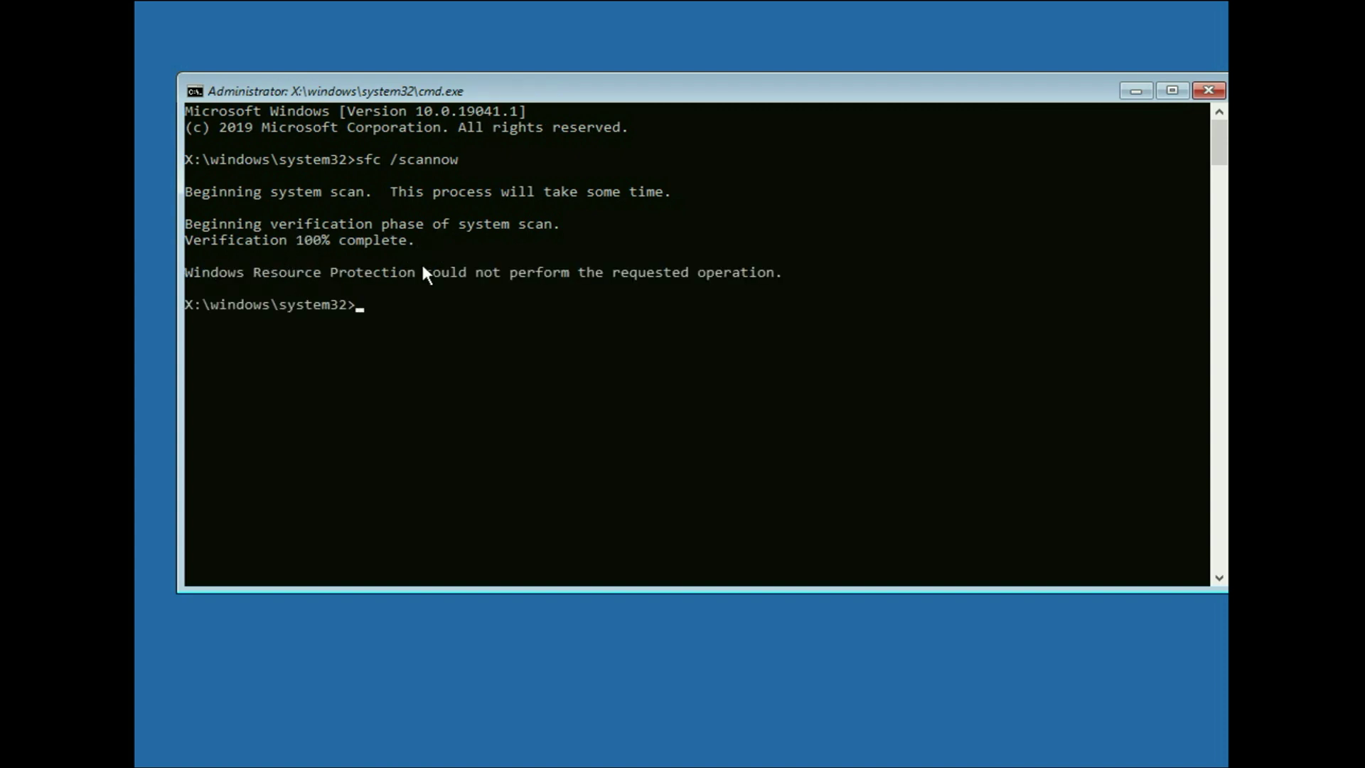
pyautogui.write('boot')
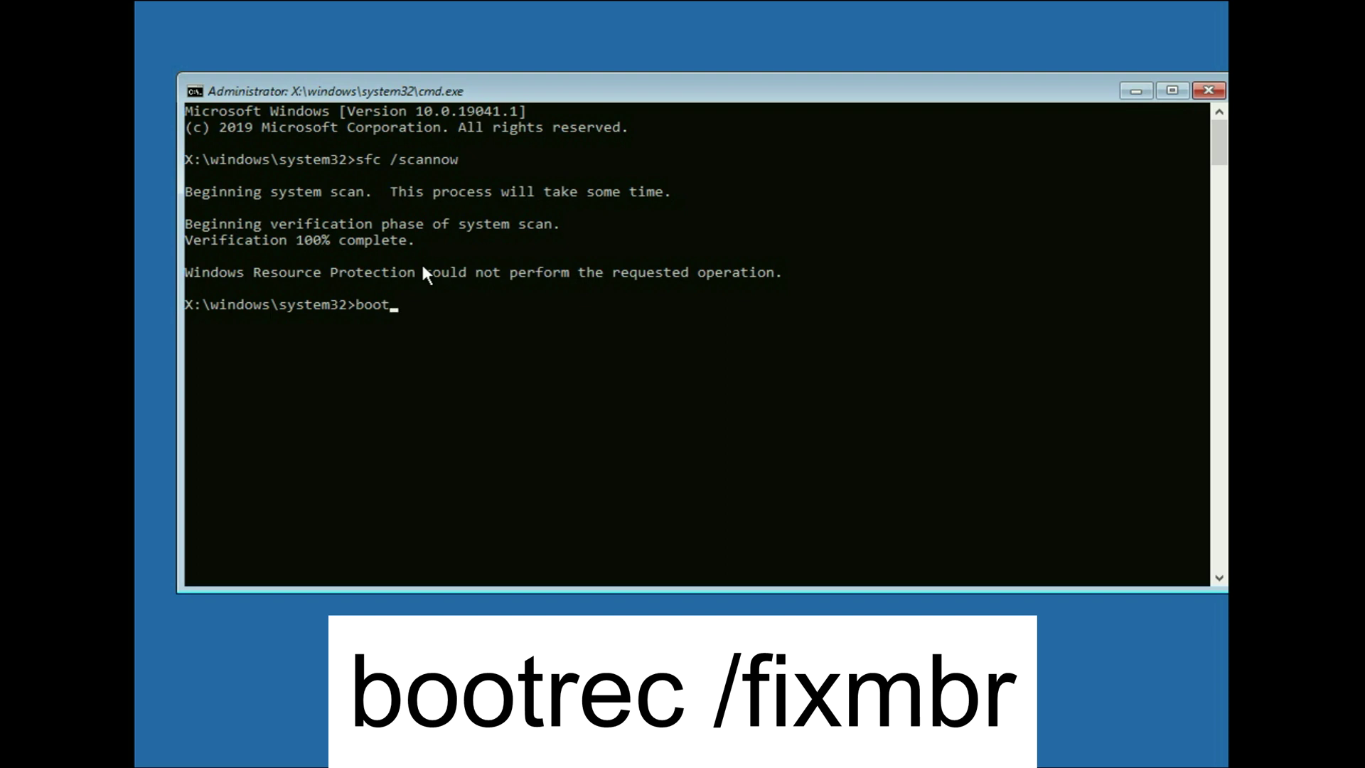
pyautogui.write('rec /')
pyautogui.write('fix')
pyautogui.write('mbr')
# Step: Run bootrec /fixmbr then bootsect /nt60 sys to repair the MBR and update boot code
pyautogui.press('Return')
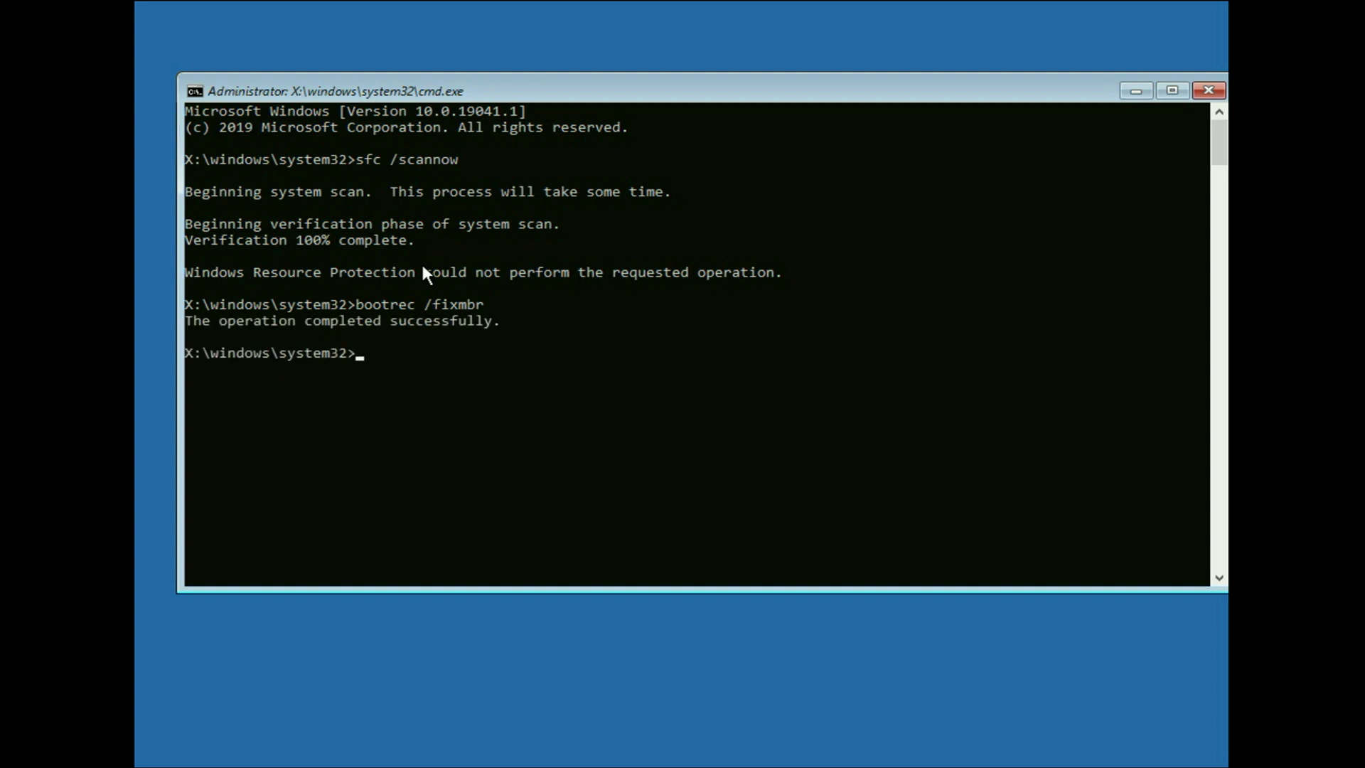
pyautogui.write('bootsec')
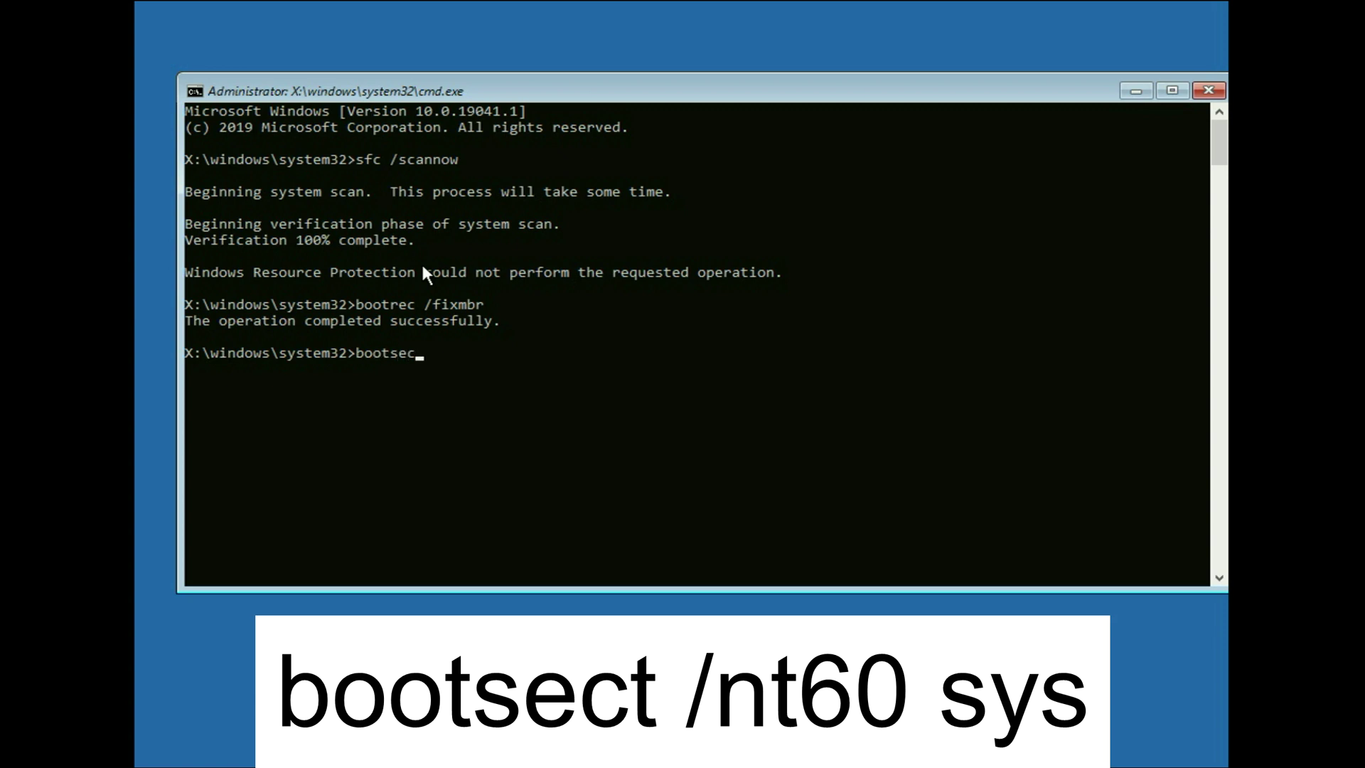
pyautogui.write('t /')
pyautogui.write('nt60 ')
pyautogui.write('sys')
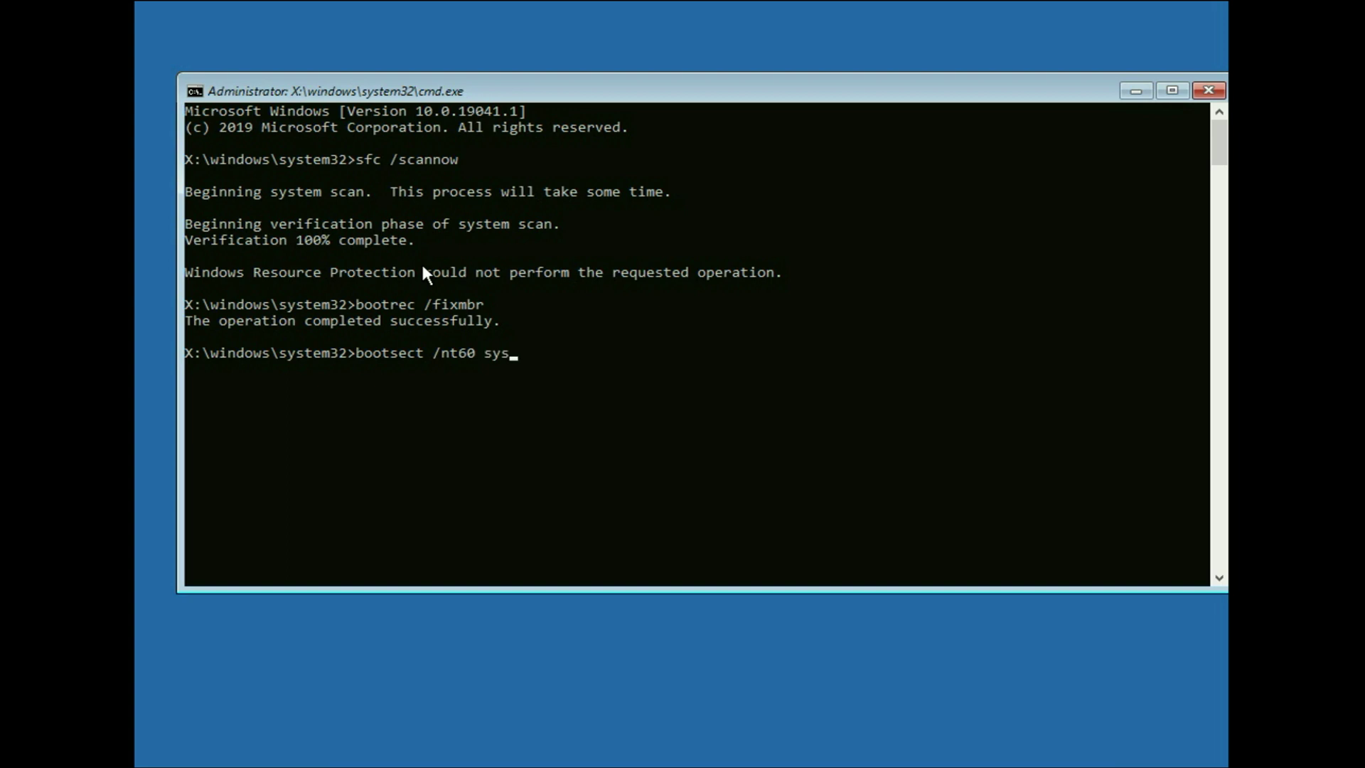
pyautogui.press('Return')
pyautogui.scroll(-2, 517, 290)
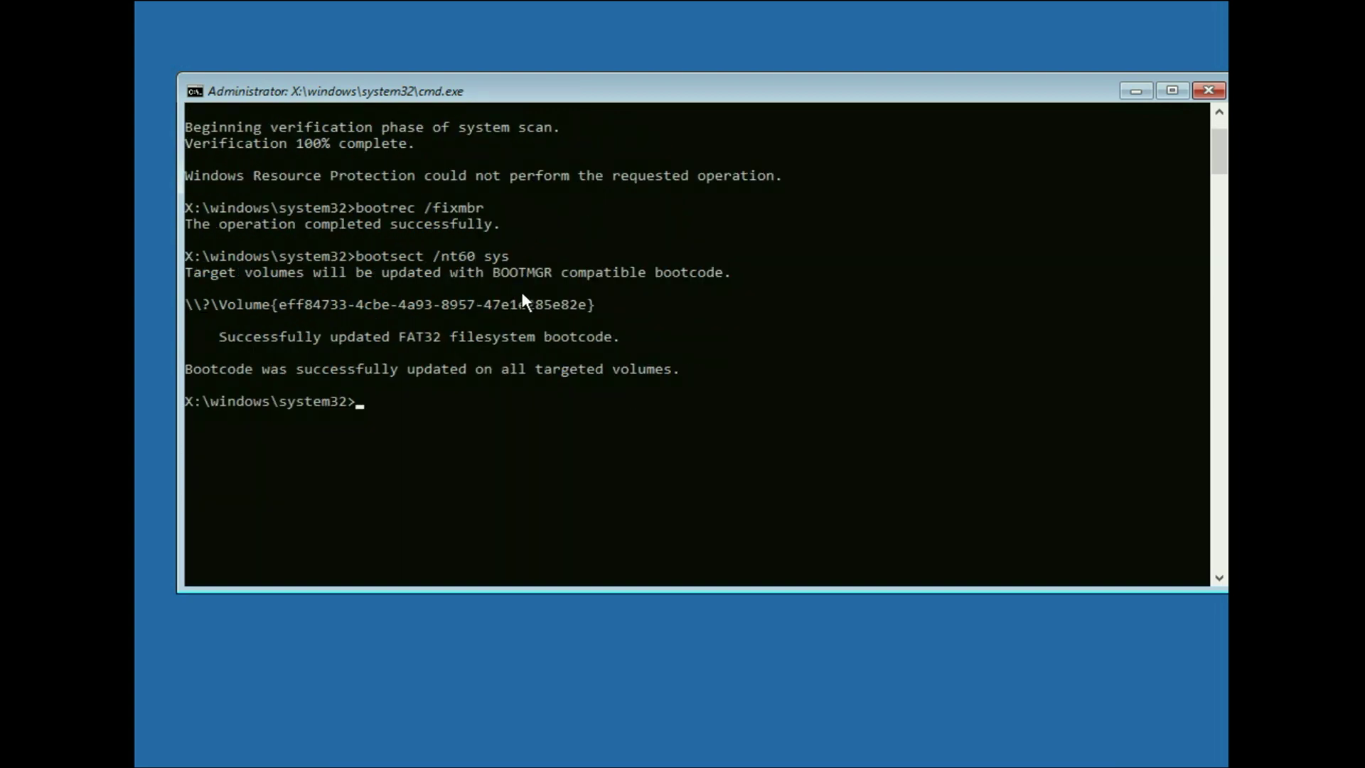
pyautogui.write('bootr')
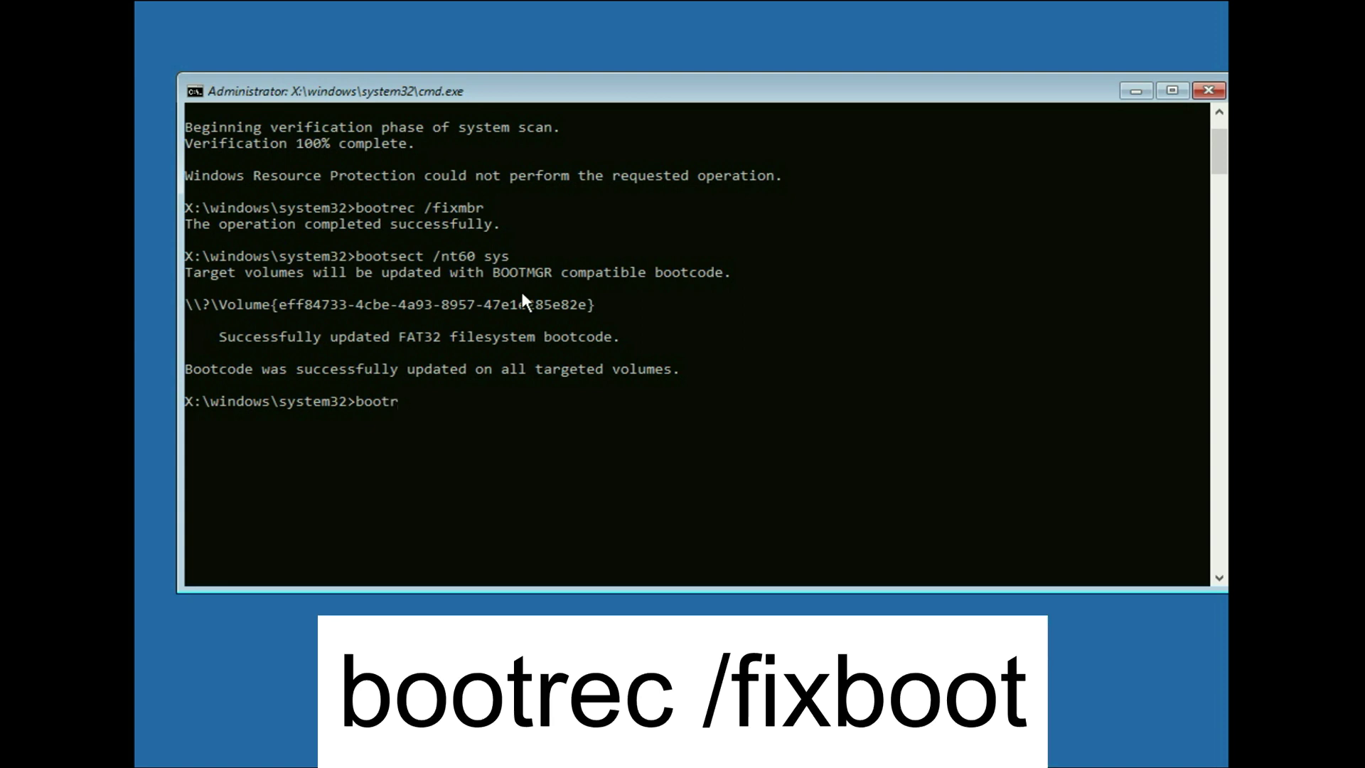
pyautogui.write('ec /f')
pyautogui.write('ixboot')
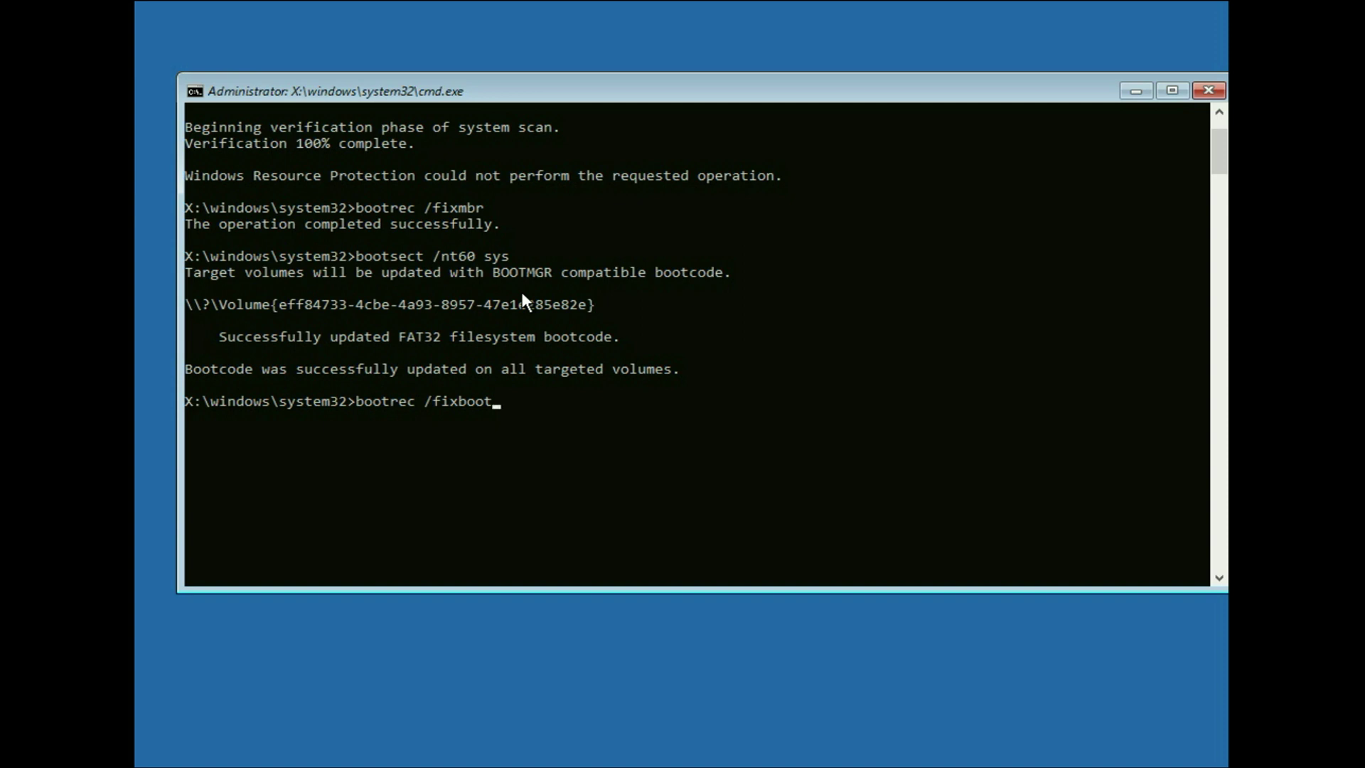
# Step: Run bootrec /fixboot and bootrec /rebuildbcd, both reported successful
pyautogui.press('Return')
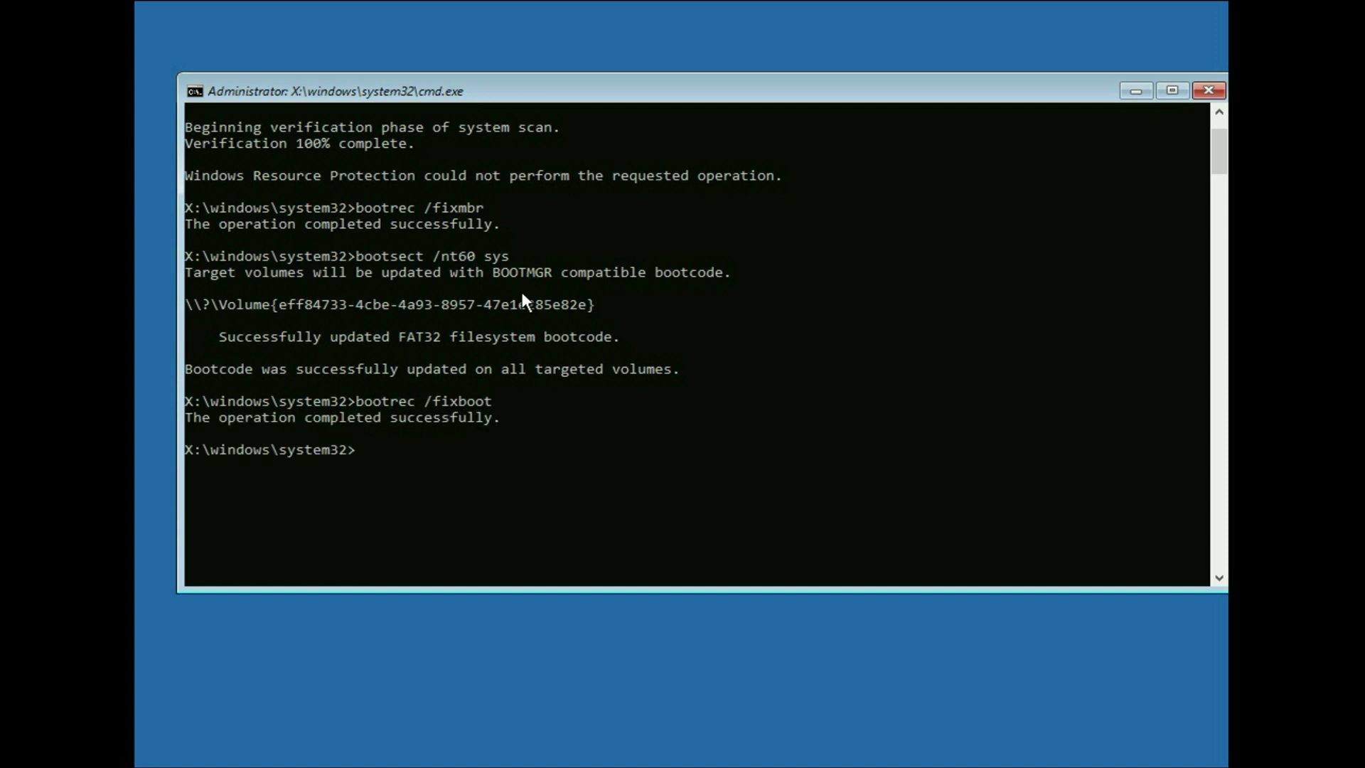
pyautogui.write('boo')
pyautogui.write('trec /')
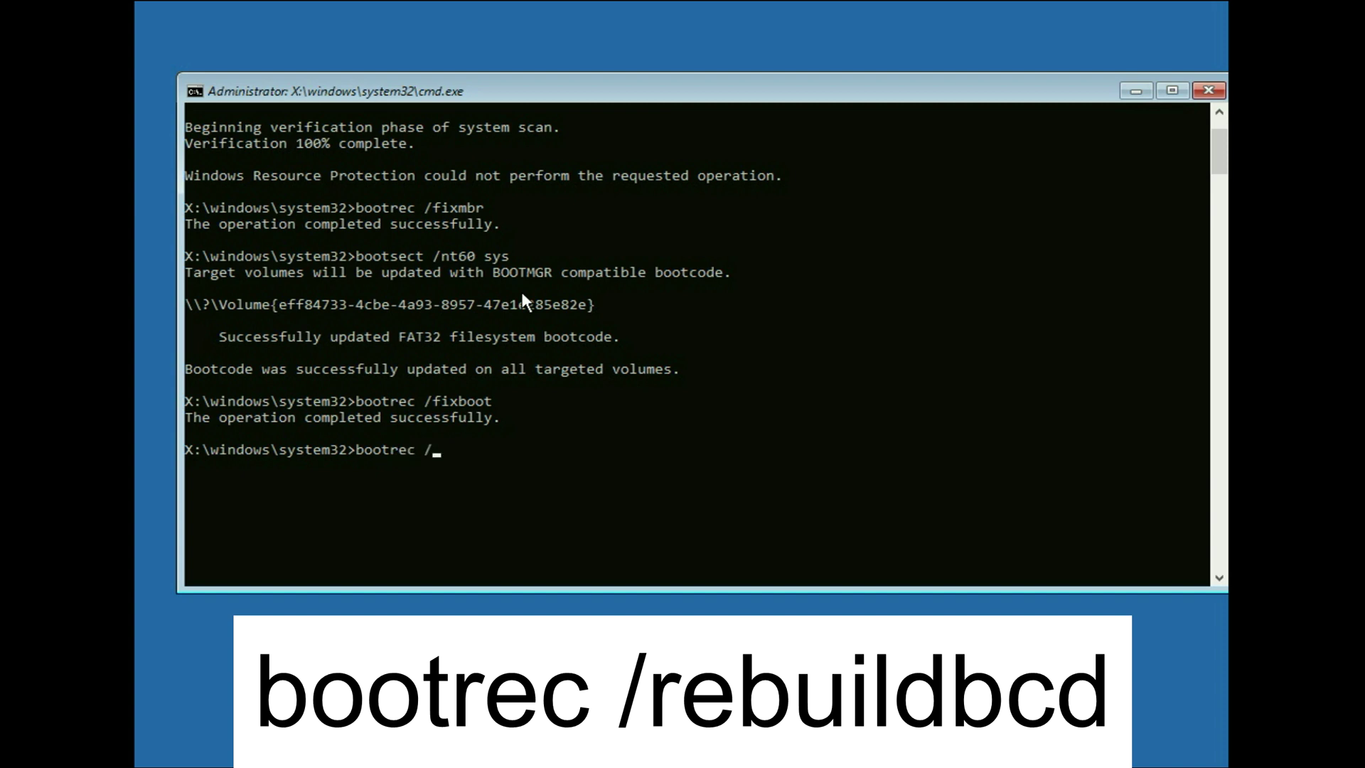
pyautogui.write('rebu')
pyautogui.write('ildbcd')
pyautogui.press('Return')
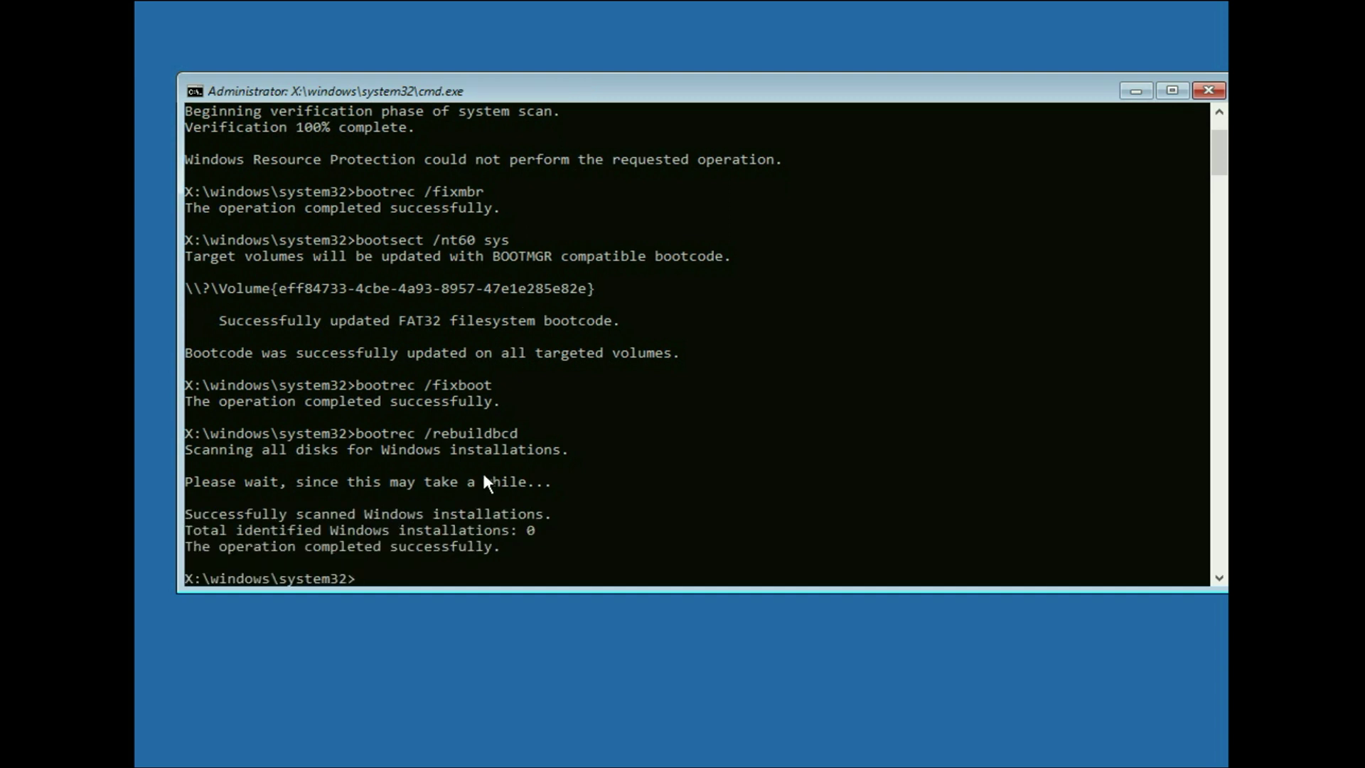
pyautogui.scroll(-2, 483, 475)
pyautogui.scroll(-2, 566, 451)
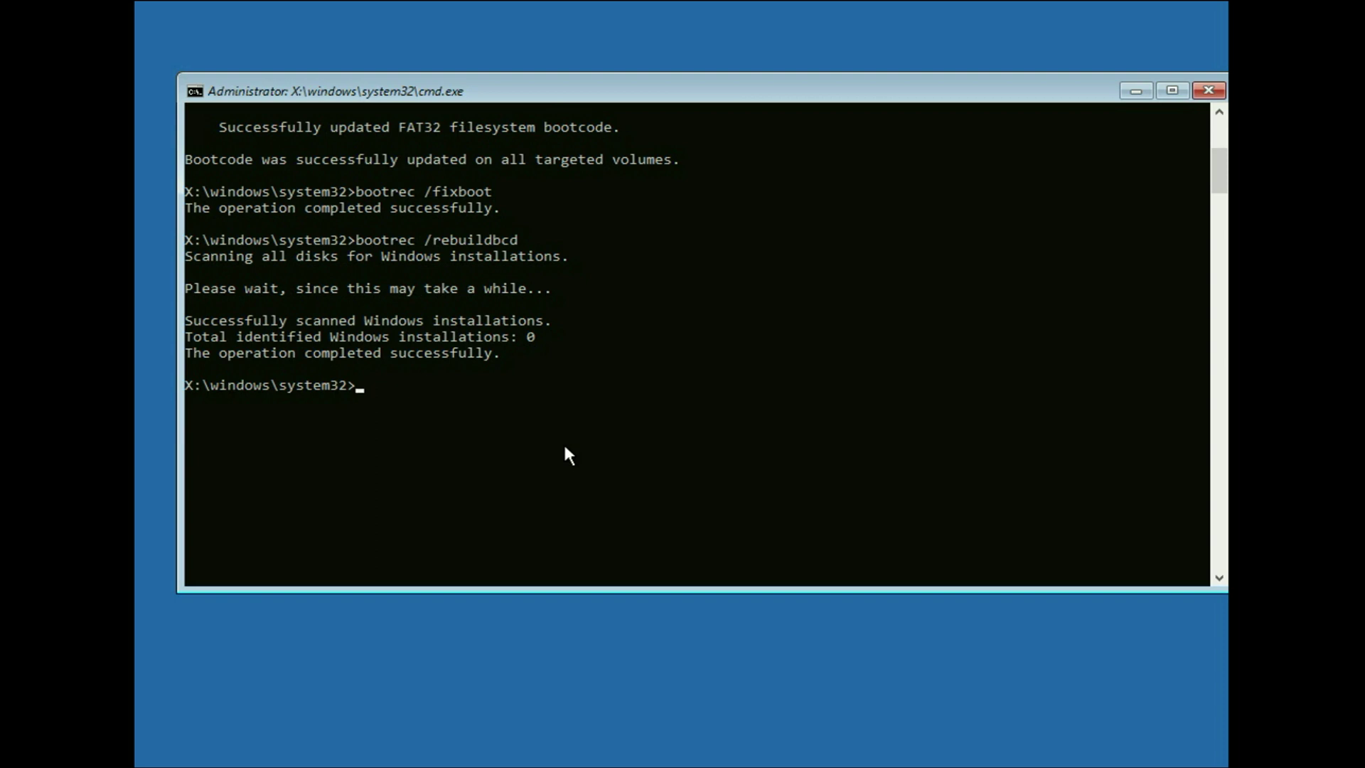
pyautogui.write('chkdck')
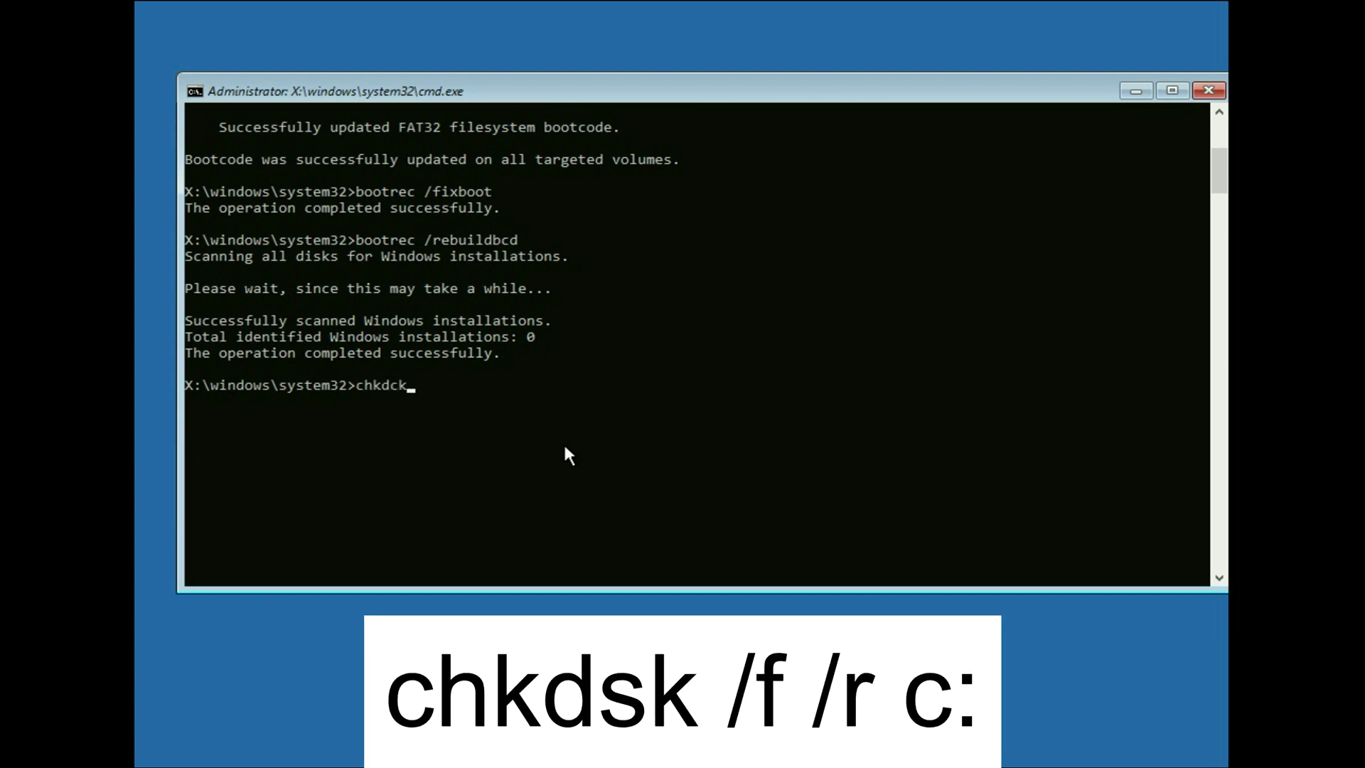
# Step: Correct the typo and run chkdsk /f /r c: until the disk check finishes
pyautogui.press('BackSpace')
pyautogui.press('BackSpace')
pyautogui.write('sk /')
pyautogui.write('f /r ')
pyautogui.write('c')
pyautogui.write(':')
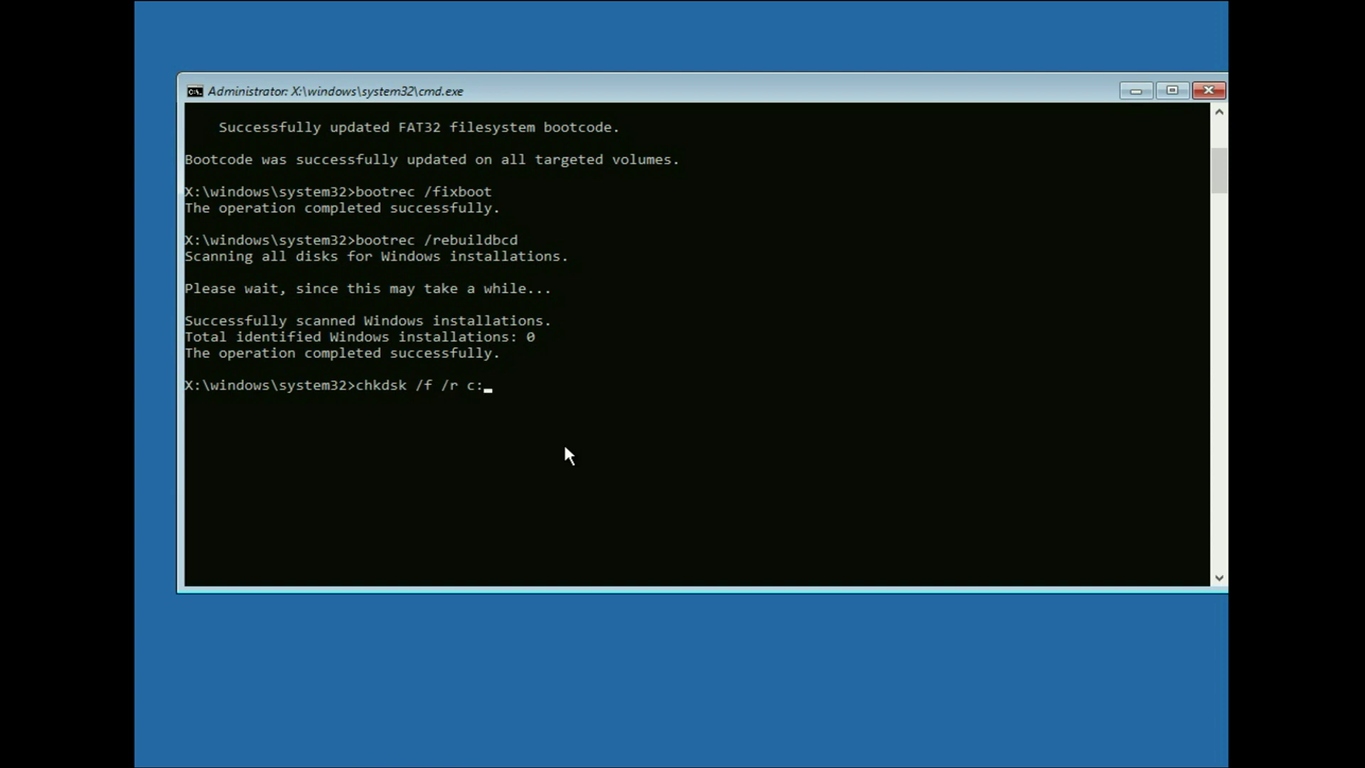
pyautogui.press('Return')
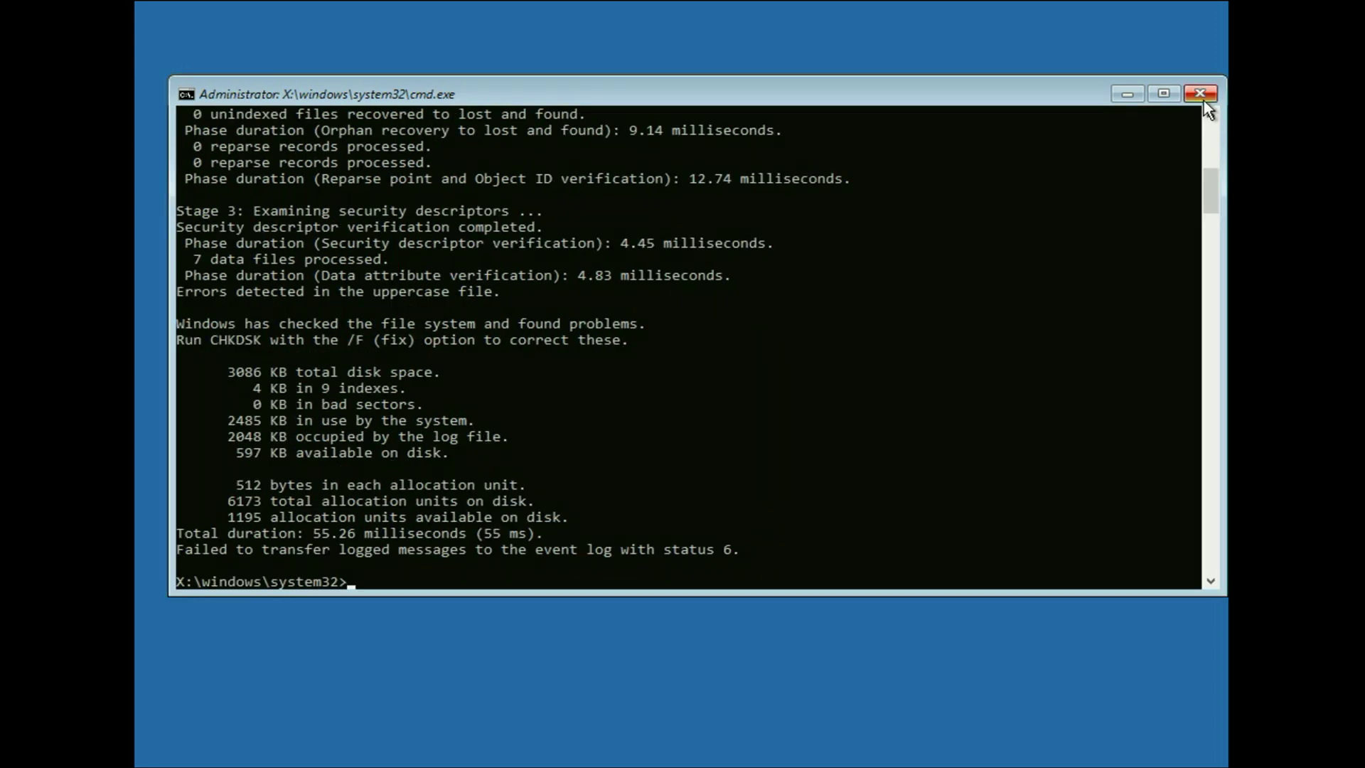
# Step: Close the Command Prompt window to return to the Choose an option screen
pyautogui.click(1202, 96)
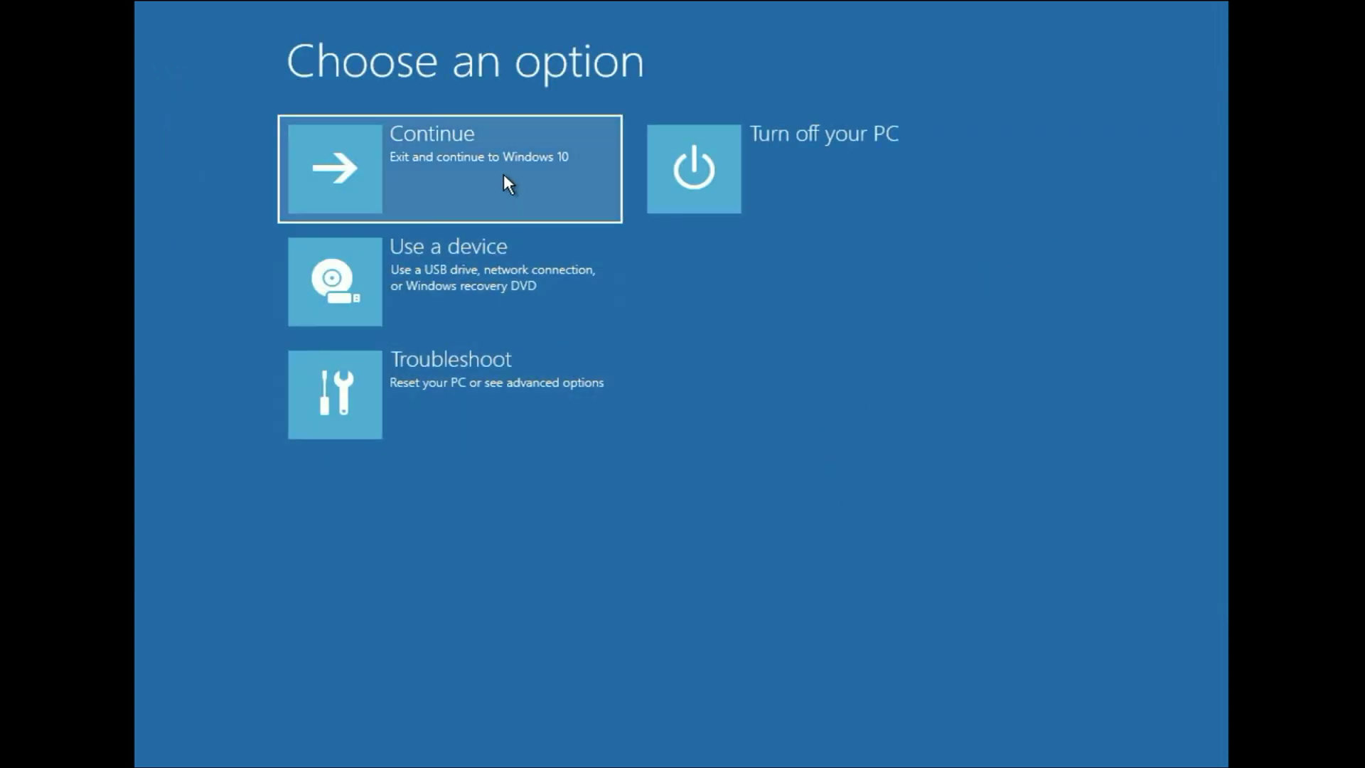